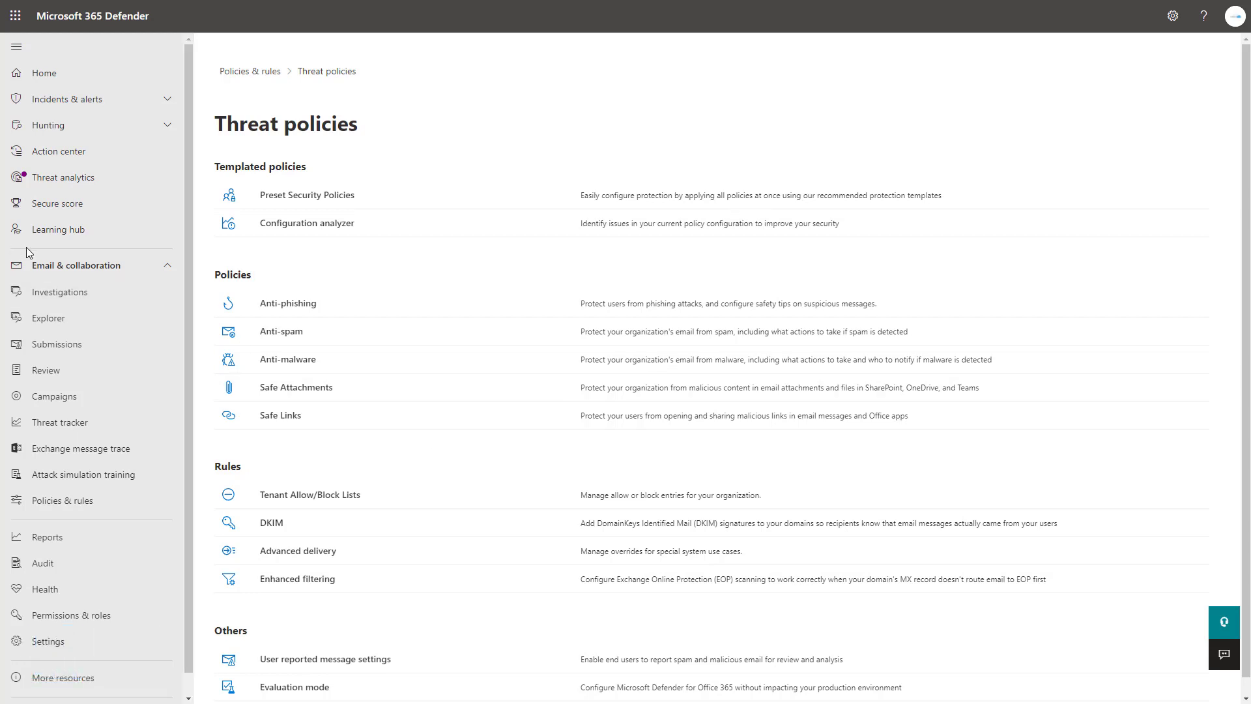
Go to Policies & rules from the left navigation pane
{"action": "left_click", "coordinate": [79, 501]}
Open Threat policies and look over the settings of the default Office365 AntiPhish Default policy
{"action": "left_click", "coordinate": [272, 189]}
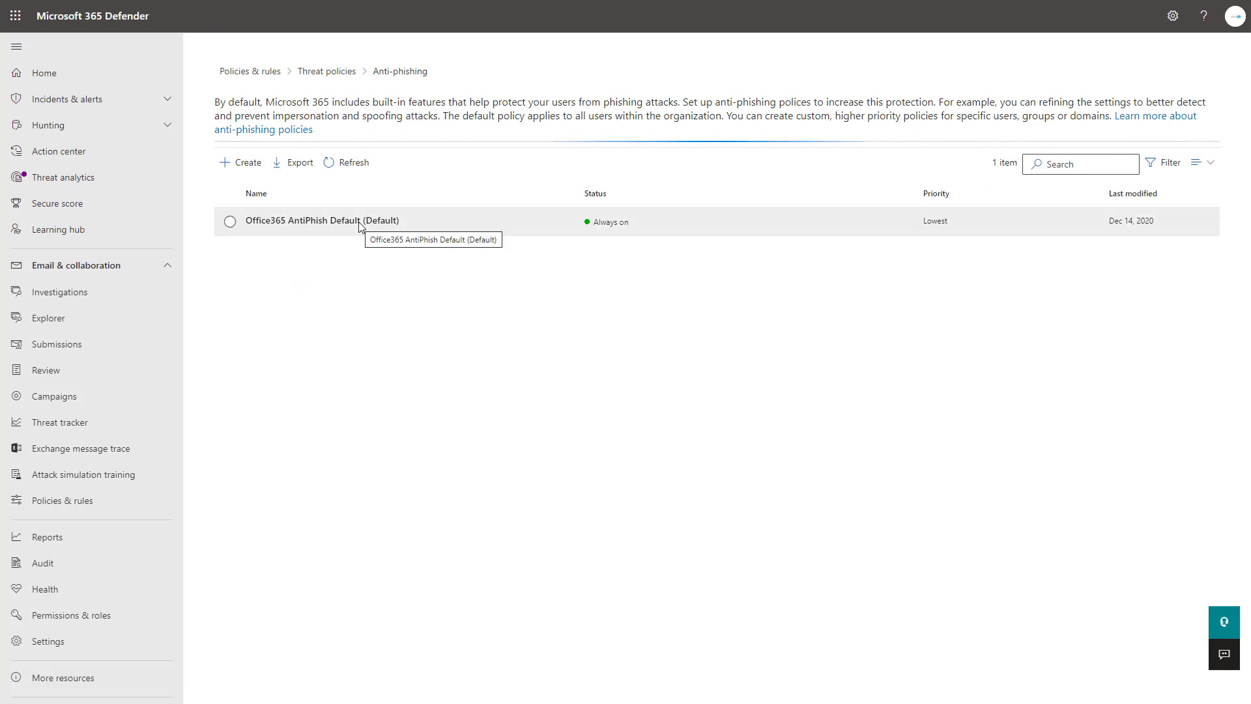
{"action": "left_click", "coordinate": [367, 247]}
{"action": "scroll", "coordinate": [984, 478], "scroll_direction": "down", "scroll_amount": 7}
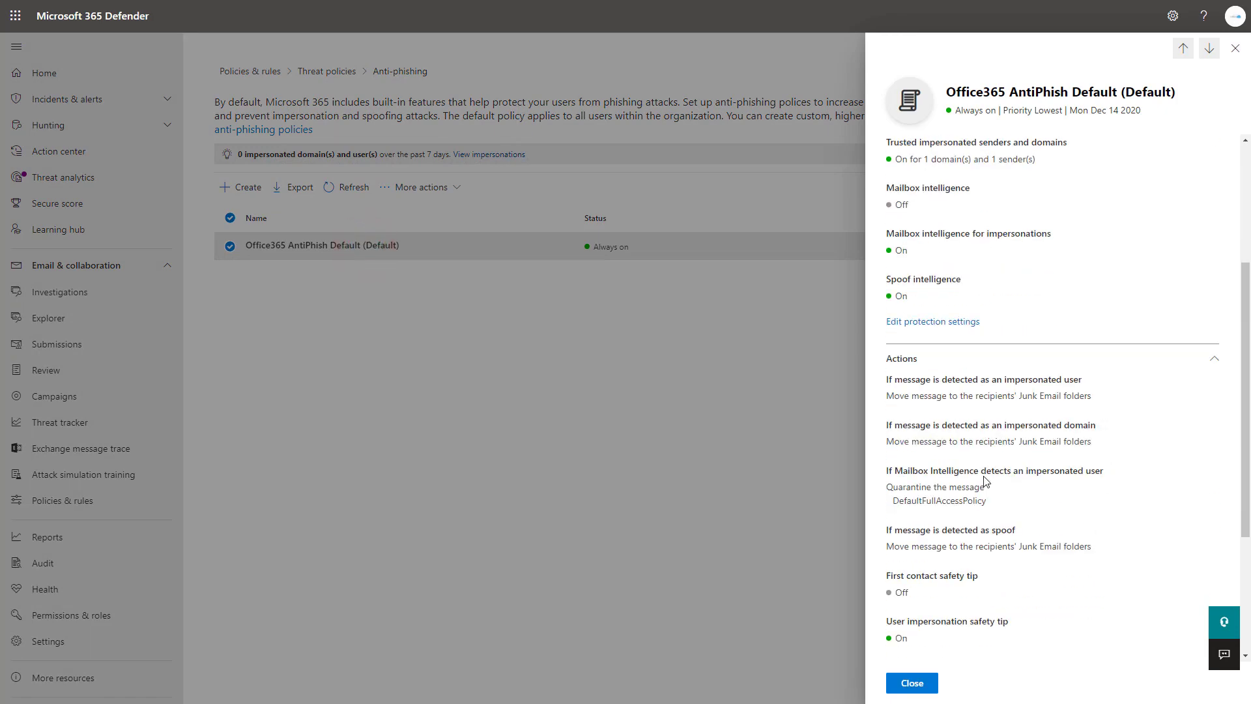
{"action": "scroll", "coordinate": [1003, 430], "scroll_direction": "up", "scroll_amount": 6}
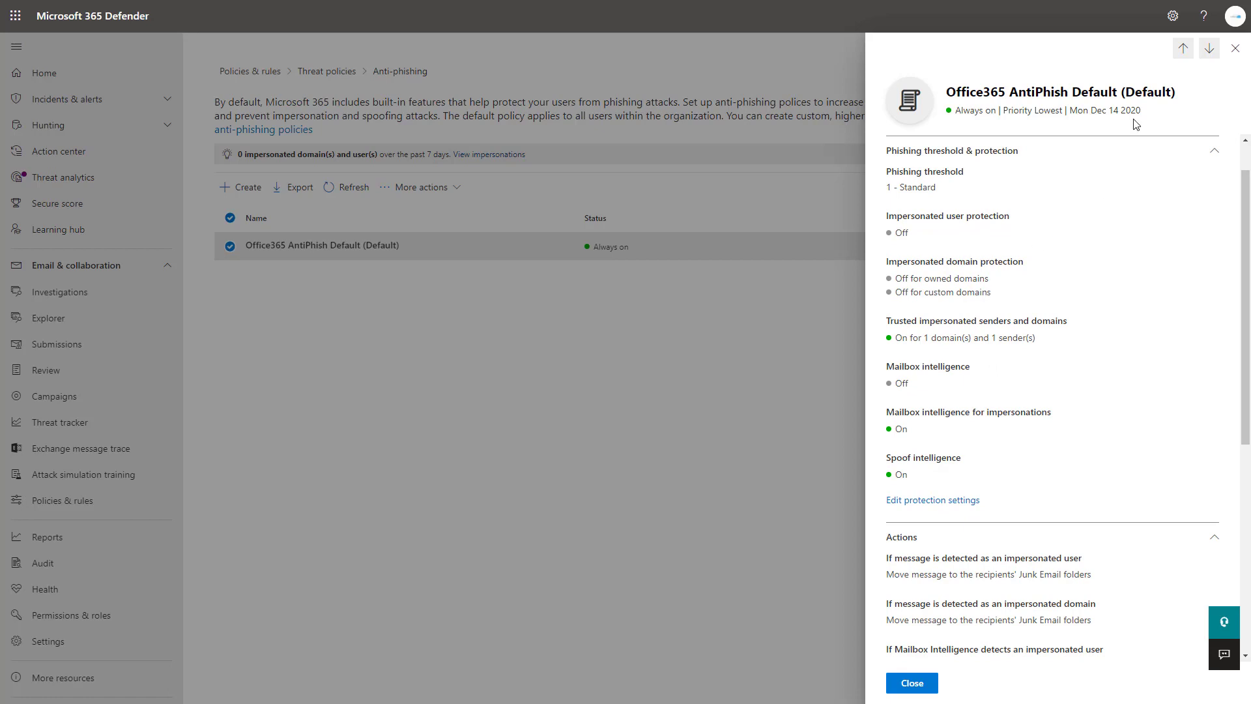
Close the default policy's details and start a new anti-phishing policy named 'Default Phish'
{"action": "left_click", "coordinate": [1243, 56]}
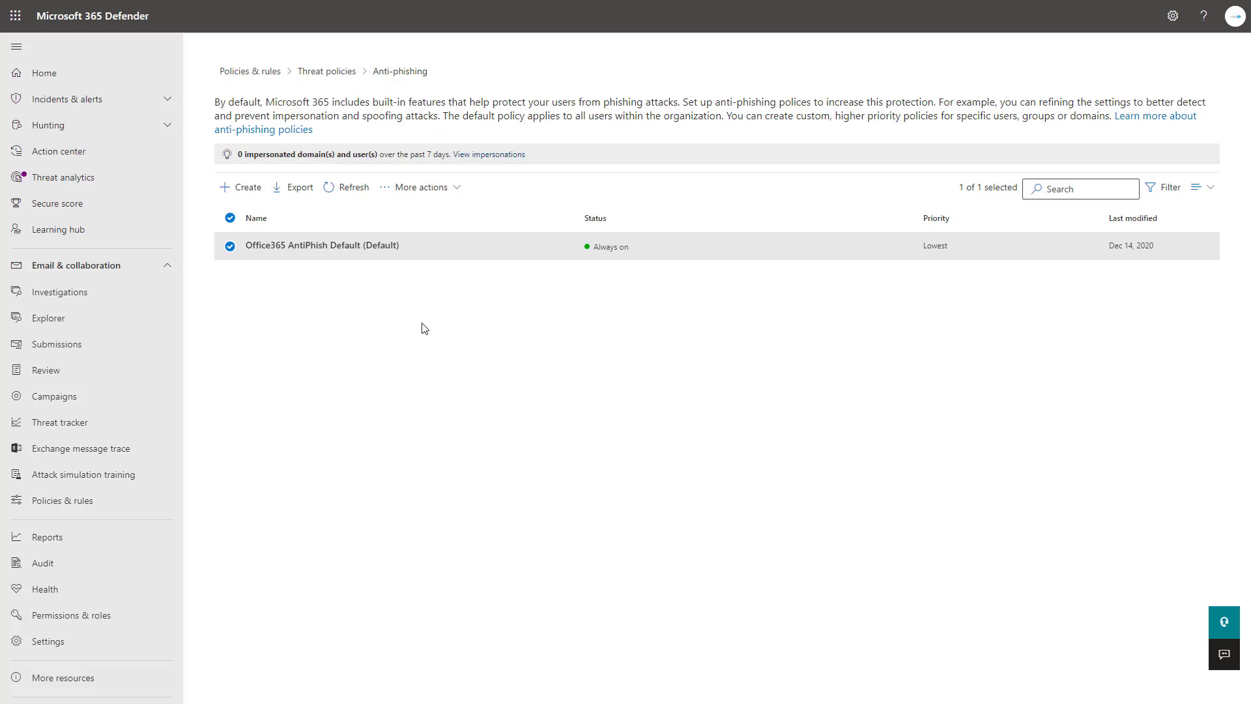
{"action": "left_click", "coordinate": [237, 189]}
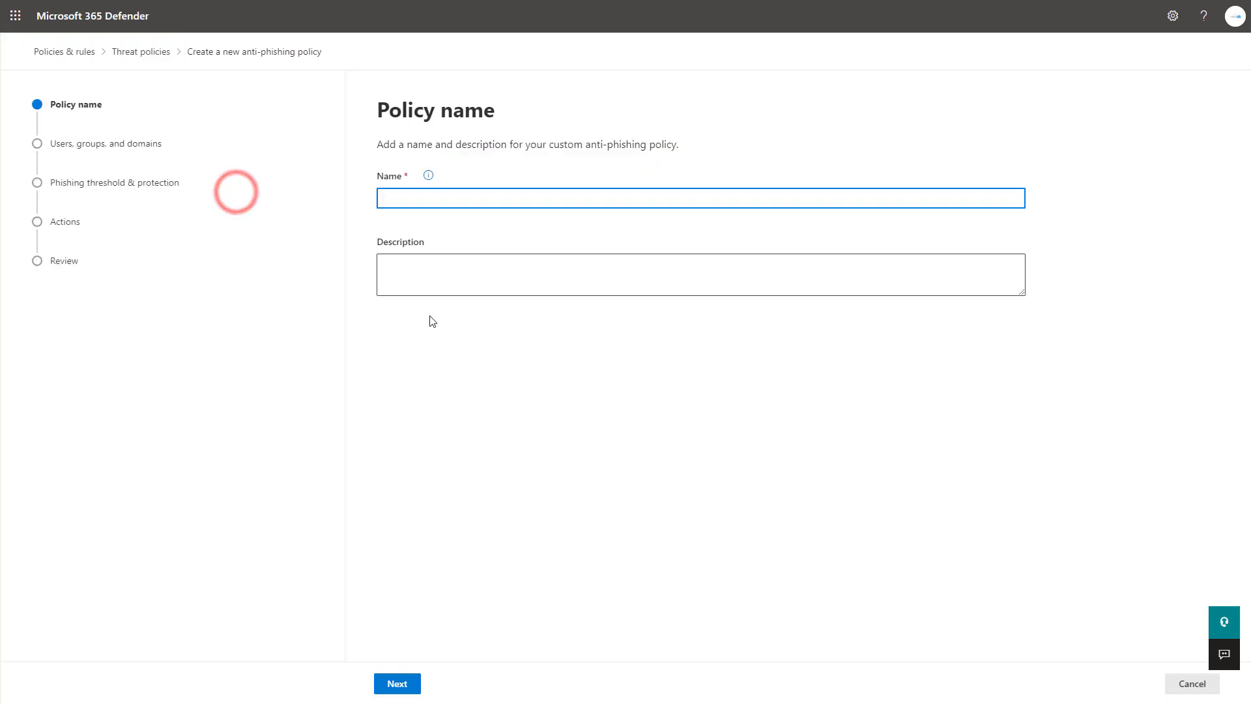
{"action": "type", "text": "Default Policy"}
Include the matching user and the tminus365.com domain, and tick 'Exclude these users, groups and domains'
{"action": "left_click", "coordinate": [397, 683]}
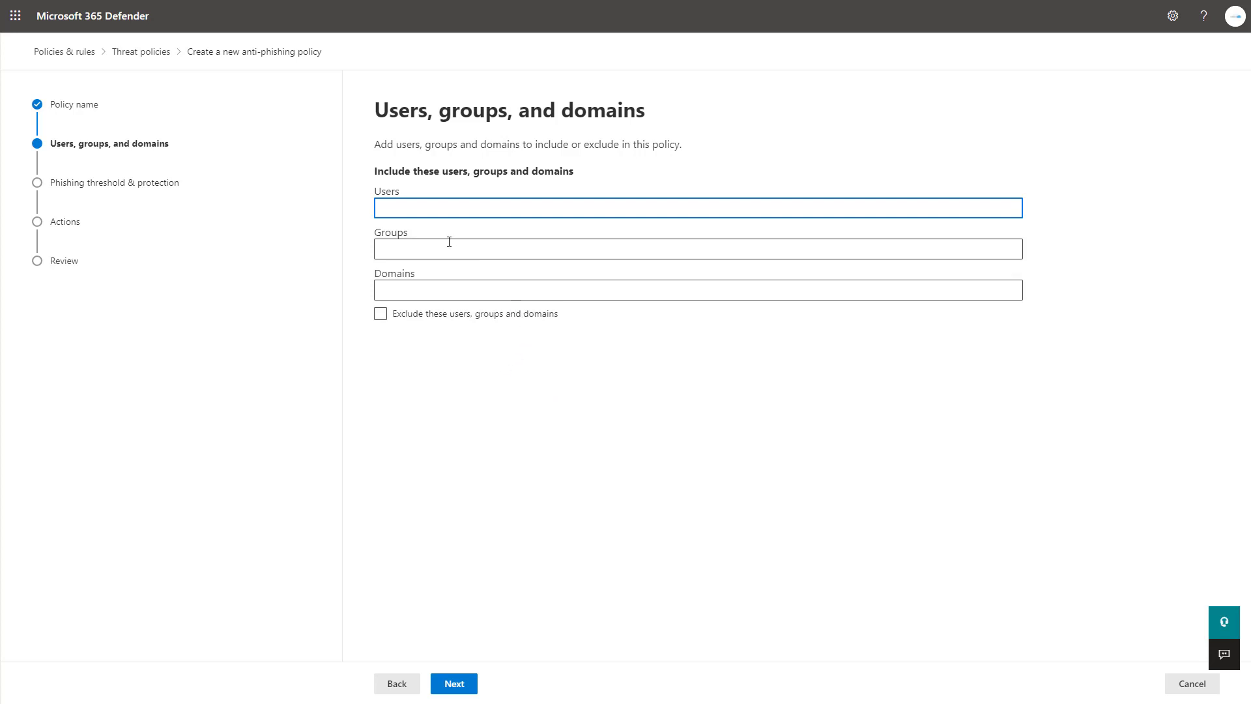
{"action": "type", "text": "msp"}
{"action": "left_click", "coordinate": [430, 254]}
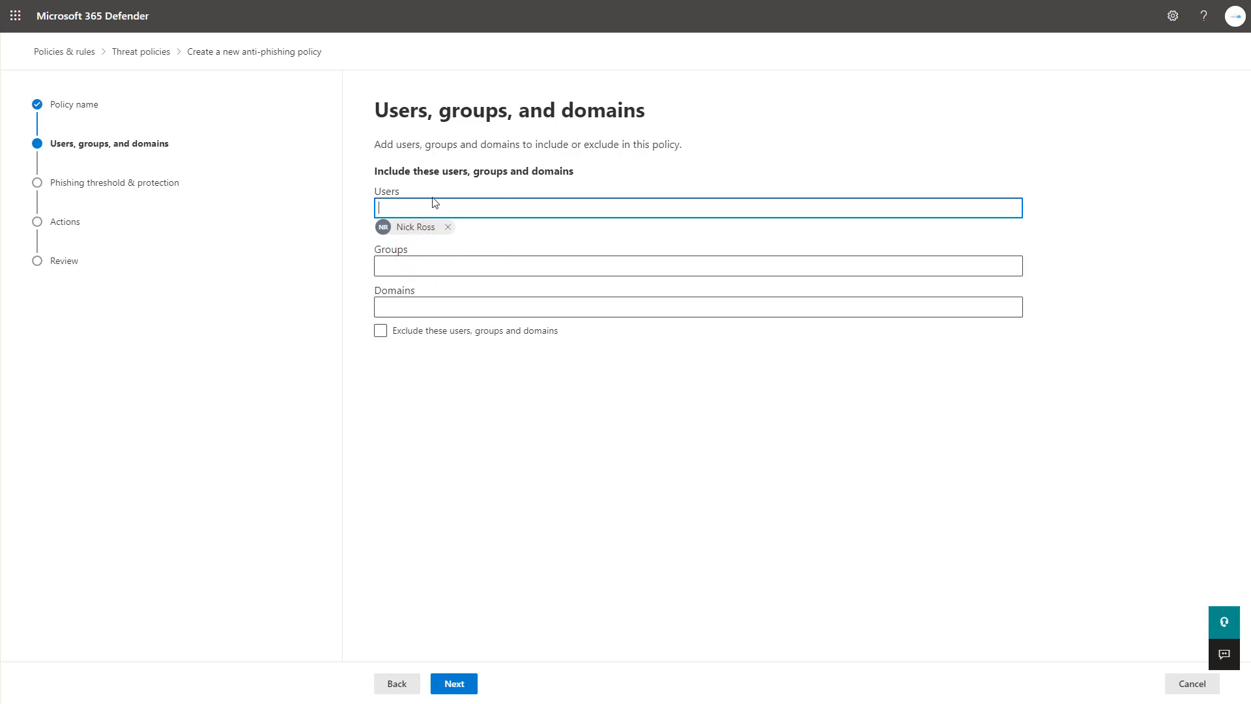
{"action": "left_click", "coordinate": [438, 304]}
{"action": "type", "text": "tm"}
{"action": "left_click", "coordinate": [491, 352]}
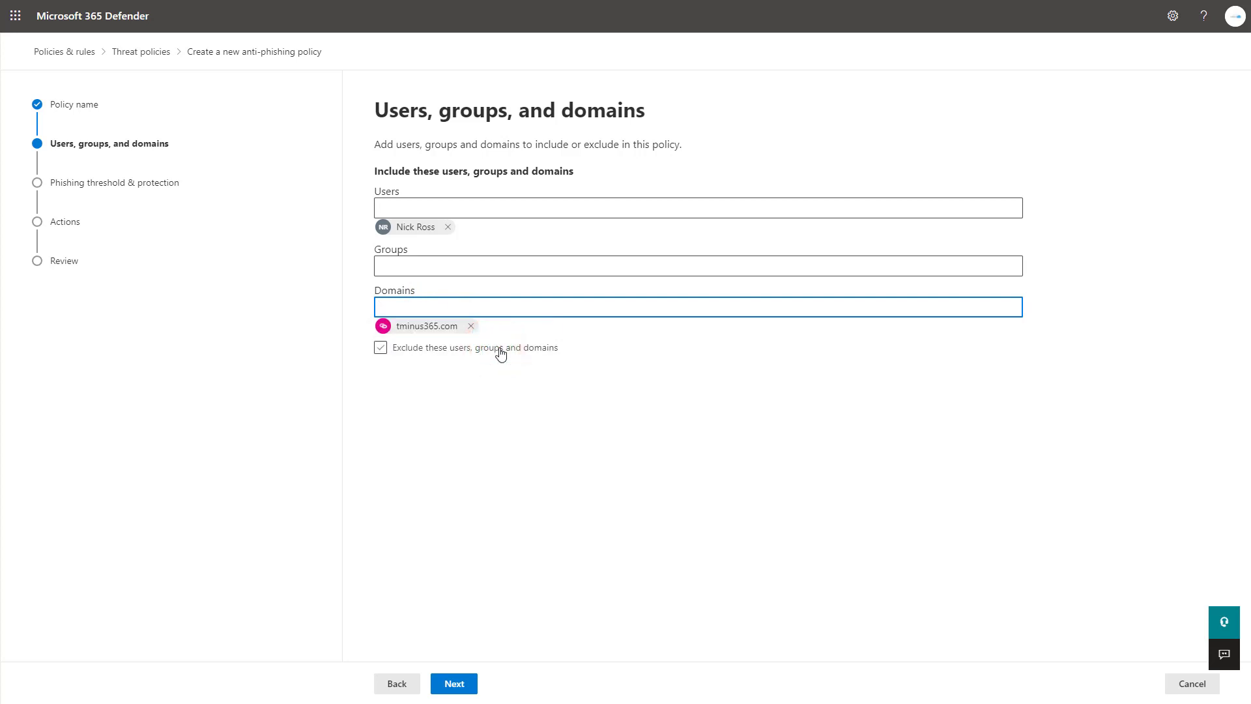
{"action": "left_click", "coordinate": [449, 347]}
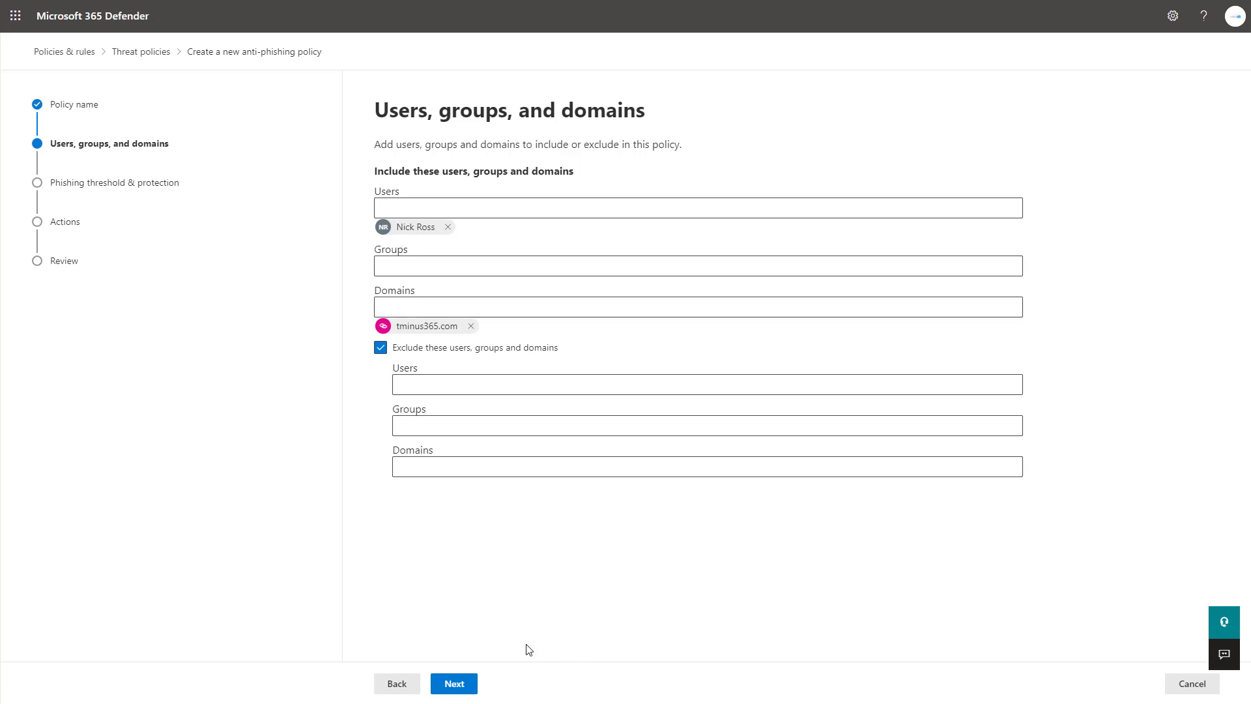
{"action": "left_click", "coordinate": [460, 690]}
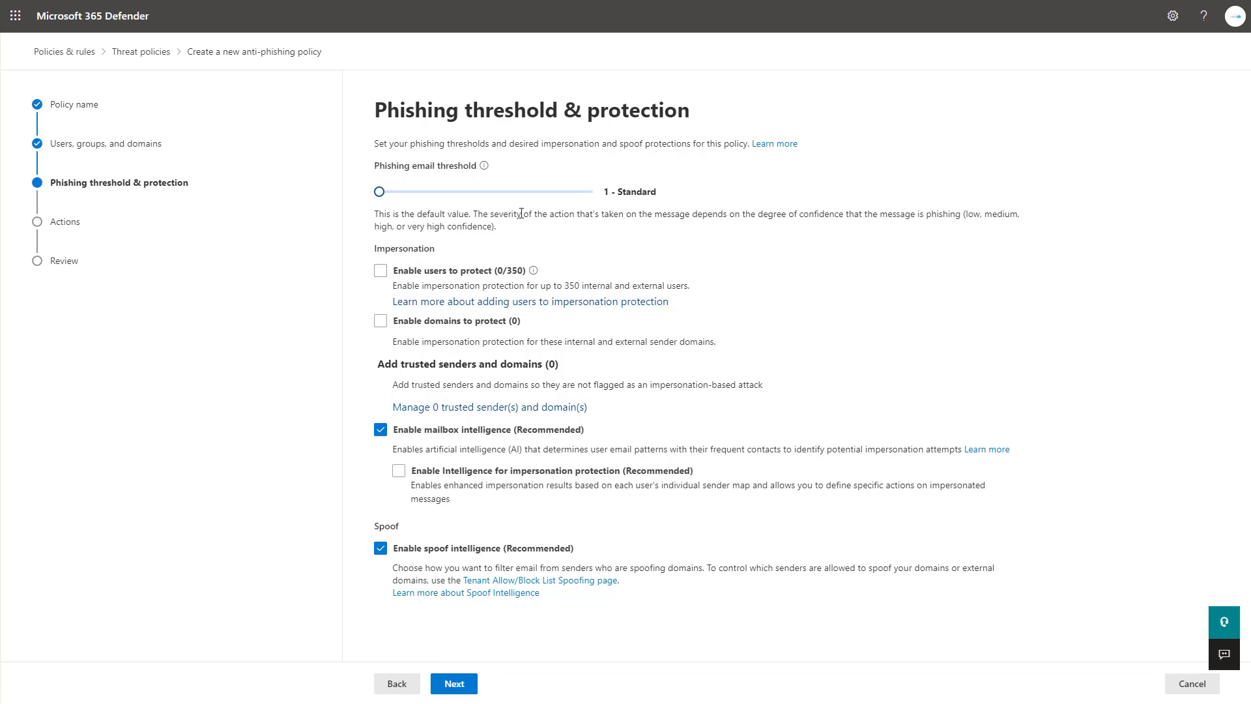
Slide the phishing email threshold through More Aggressive and Most Aggressive, then settle back on 1 - Standard
{"action": "left_click_drag", "start_coordinate": [378, 192], "coordinate": [597, 182]}
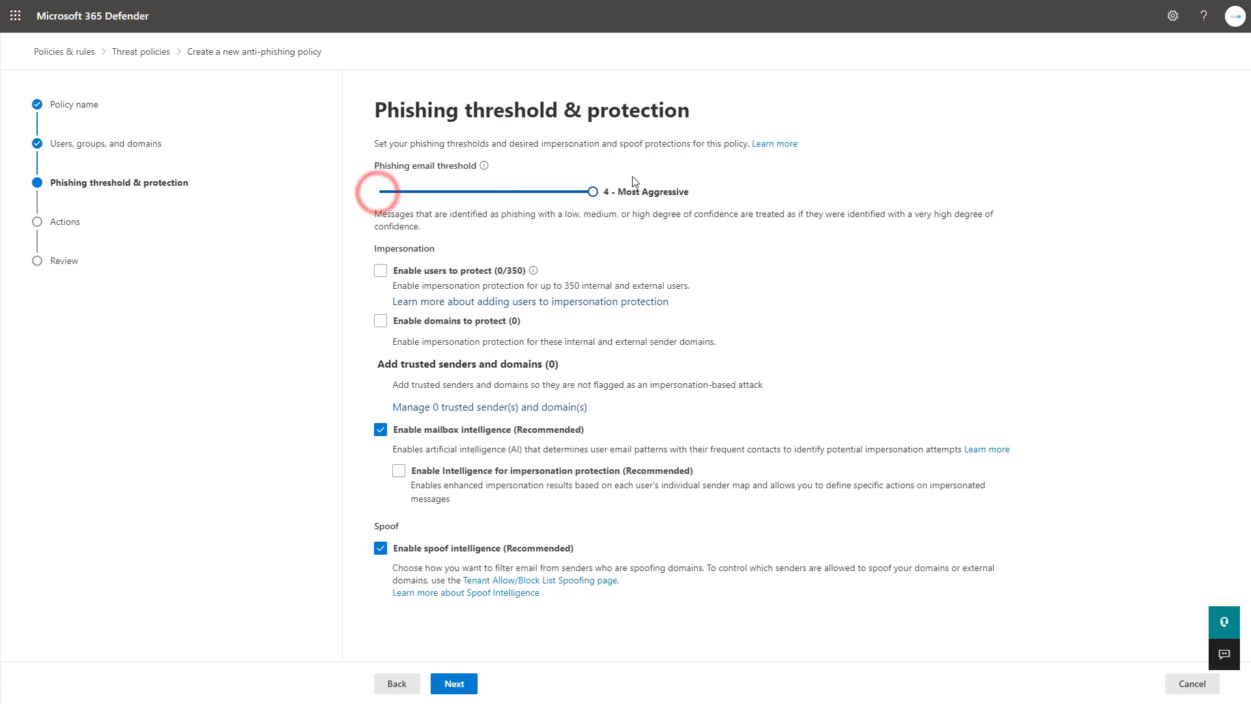
{"action": "key", "text": "Home"}
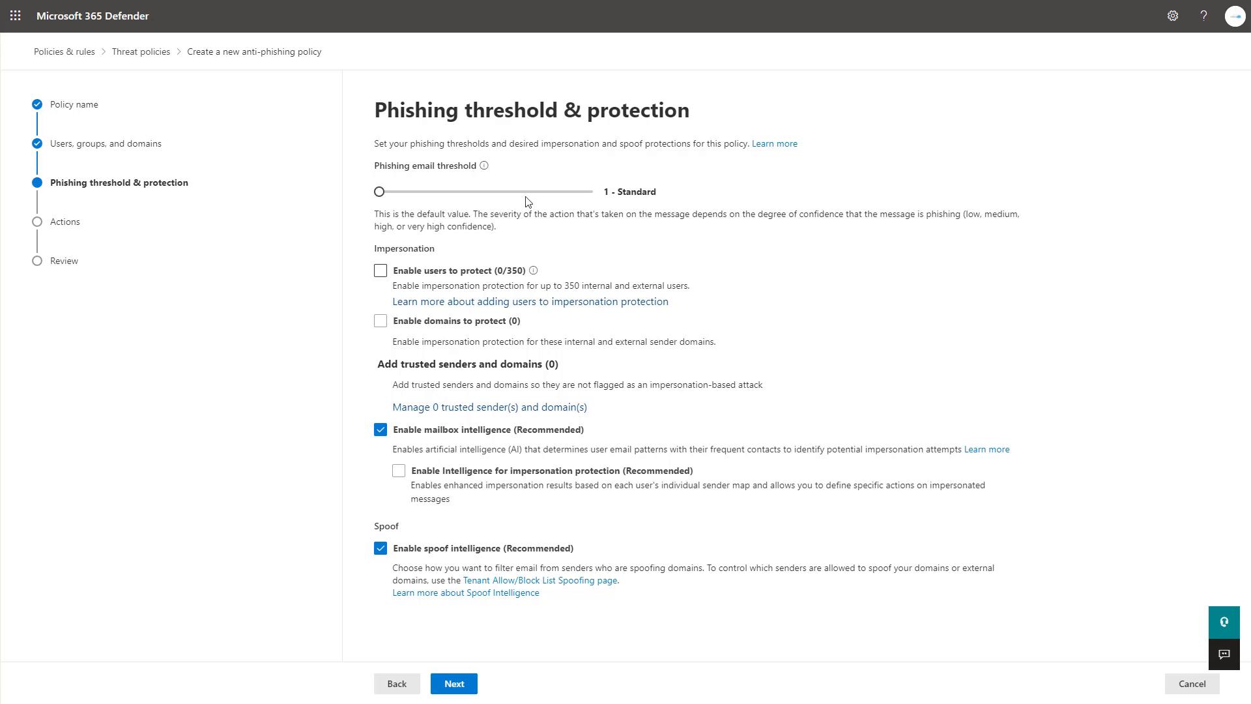
{"action": "left_click_drag", "start_coordinate": [379, 192], "coordinate": [608, 194]}
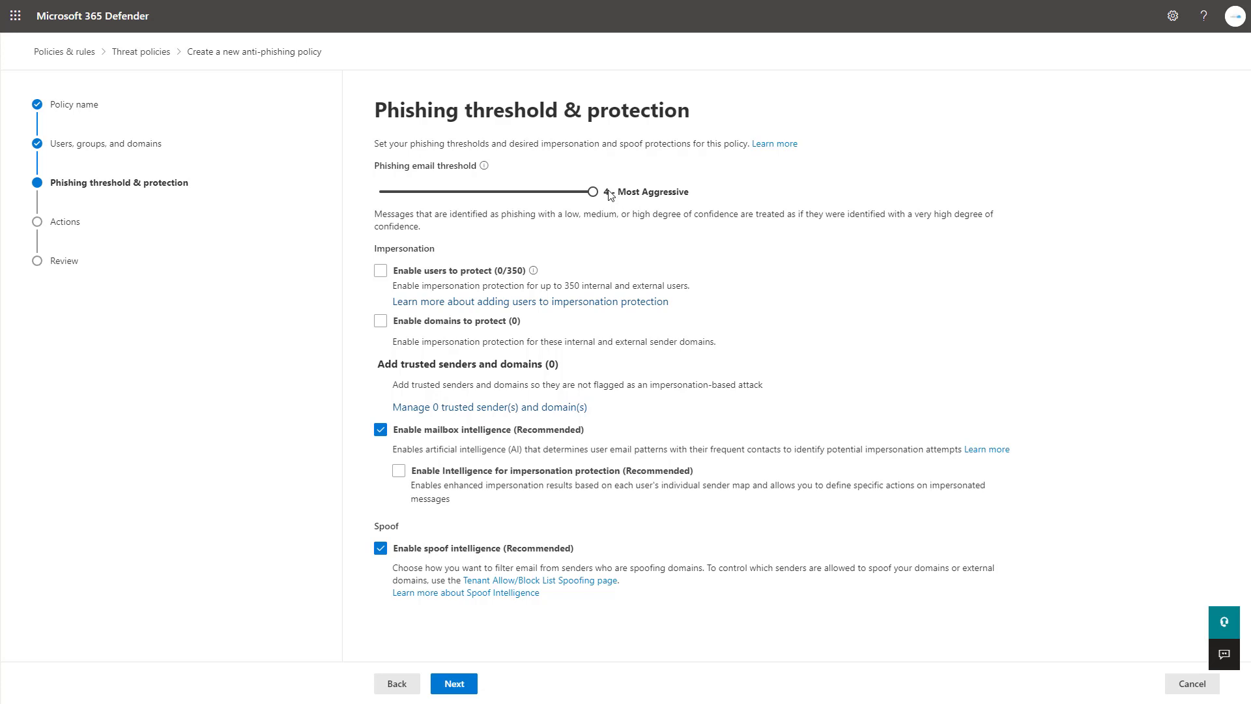
{"action": "left_click_drag", "start_coordinate": [593, 192], "coordinate": [504, 190]}
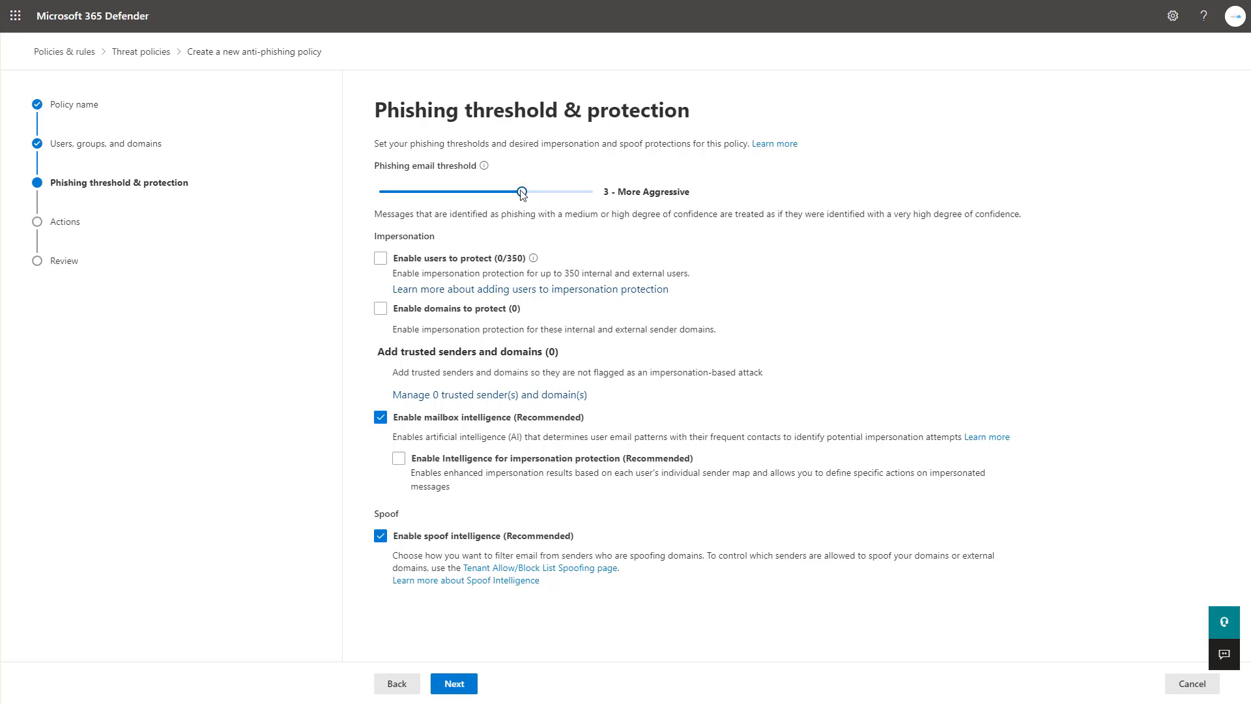
{"action": "left_click_drag", "start_coordinate": [522, 192], "coordinate": [386, 194]}
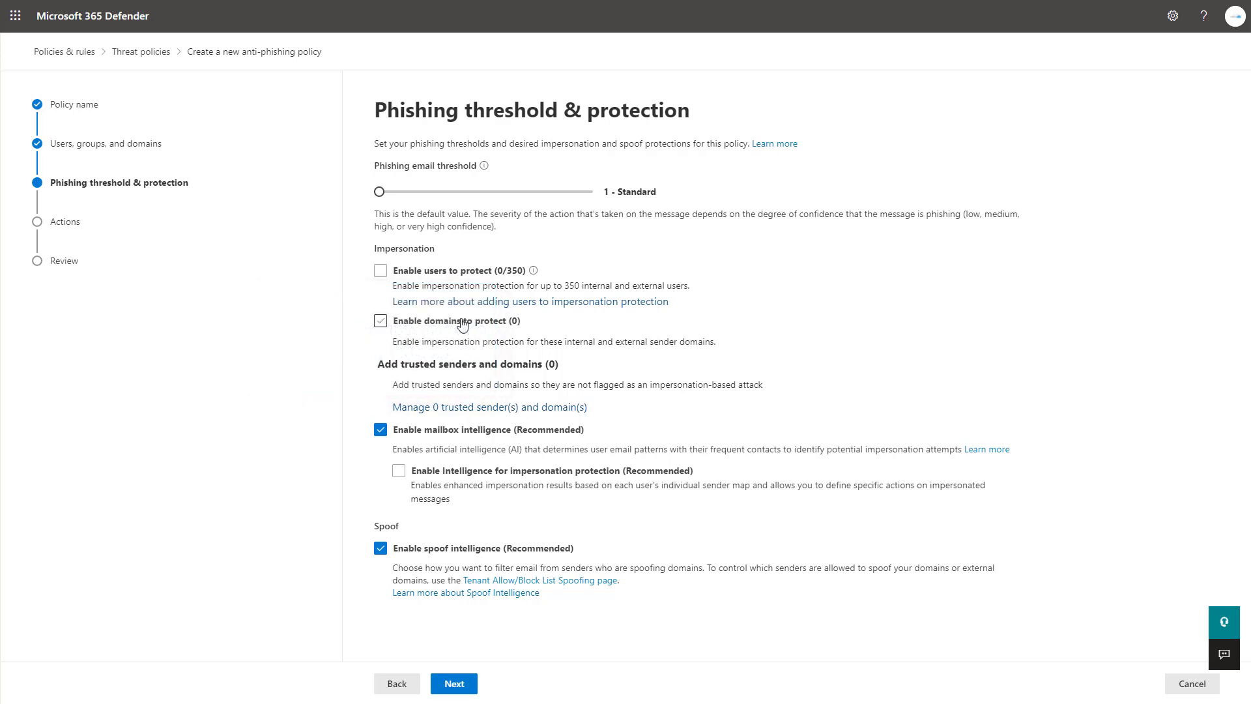
Tick 'Enable users to protect' to turn on user impersonation protection
{"action": "left_click", "coordinate": [479, 270]}
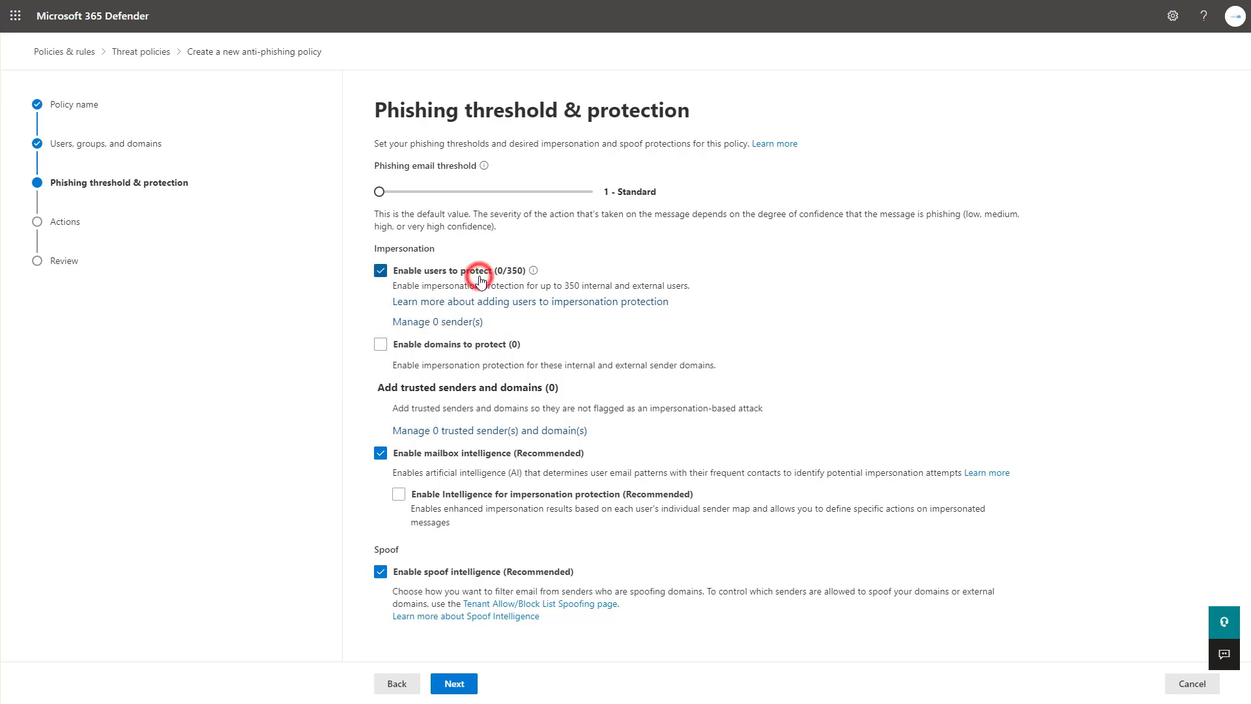
Add one internal user as a protected sender, bringing the list to 1/350 users
{"action": "left_click", "coordinate": [431, 322]}
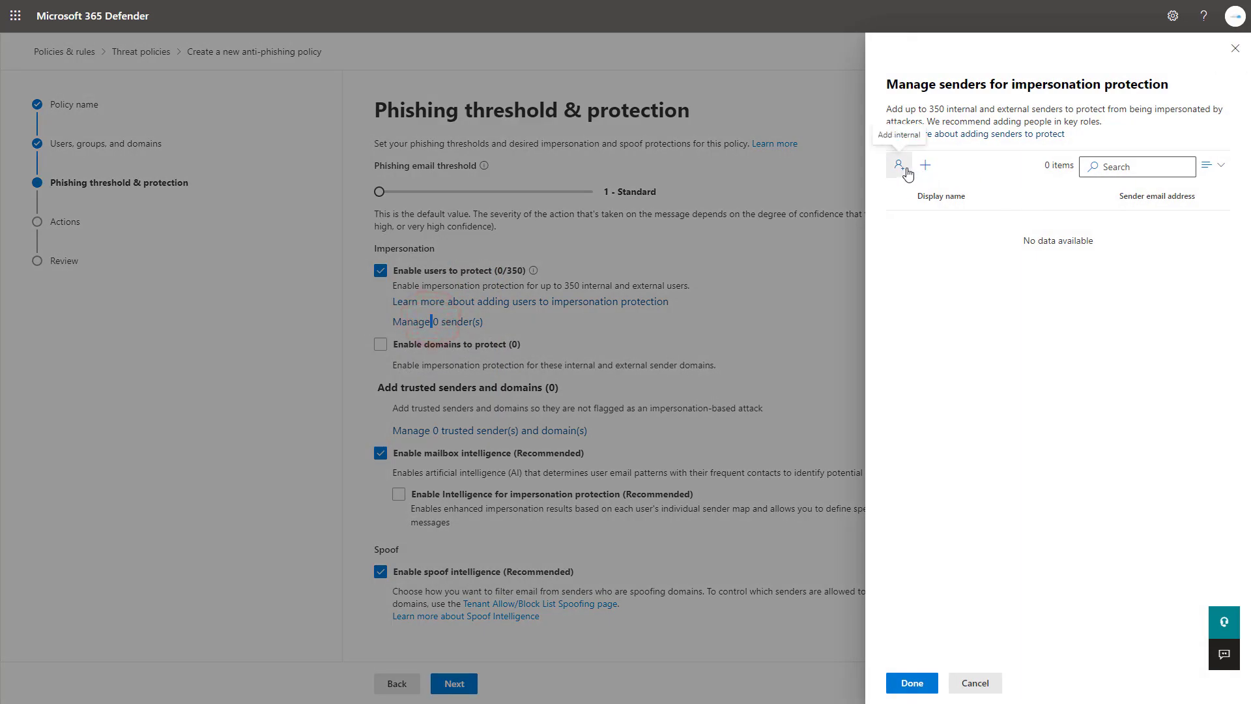
{"action": "left_click_drag", "start_coordinate": [1117, 133], "coordinate": [1070, 122]}
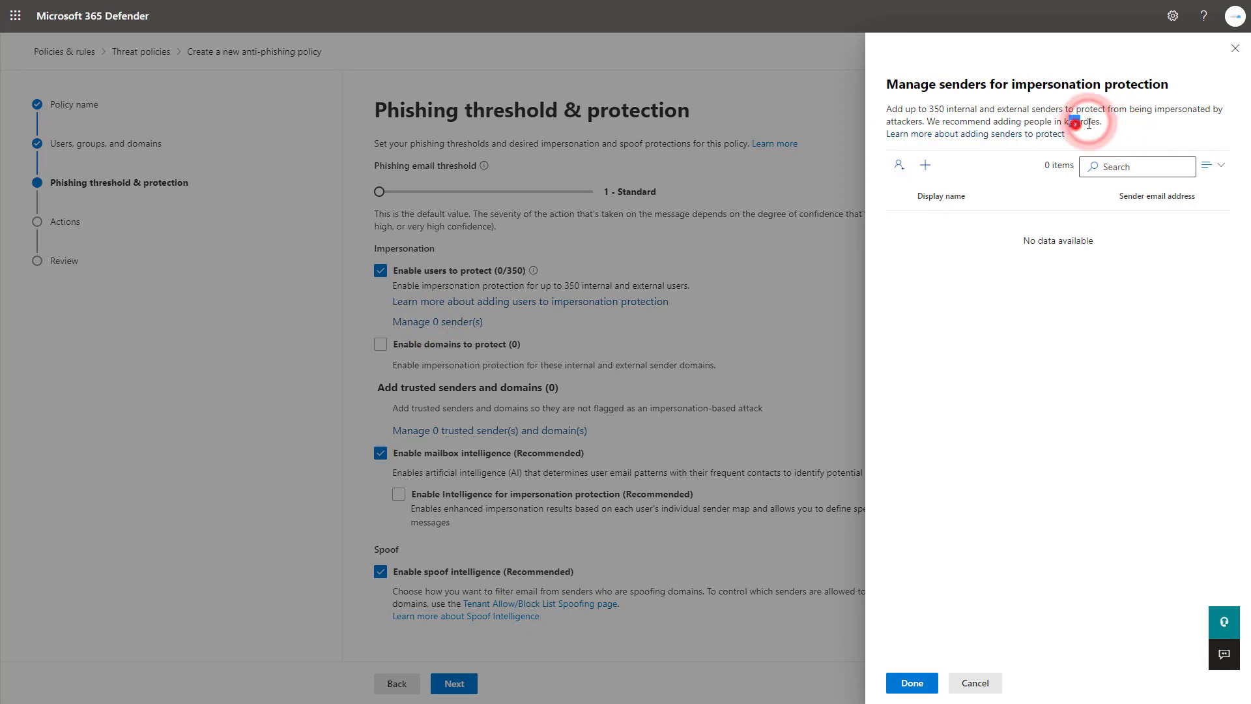
{"action": "left_click", "coordinate": [908, 166]}
{"action": "left_click", "coordinate": [984, 159]}
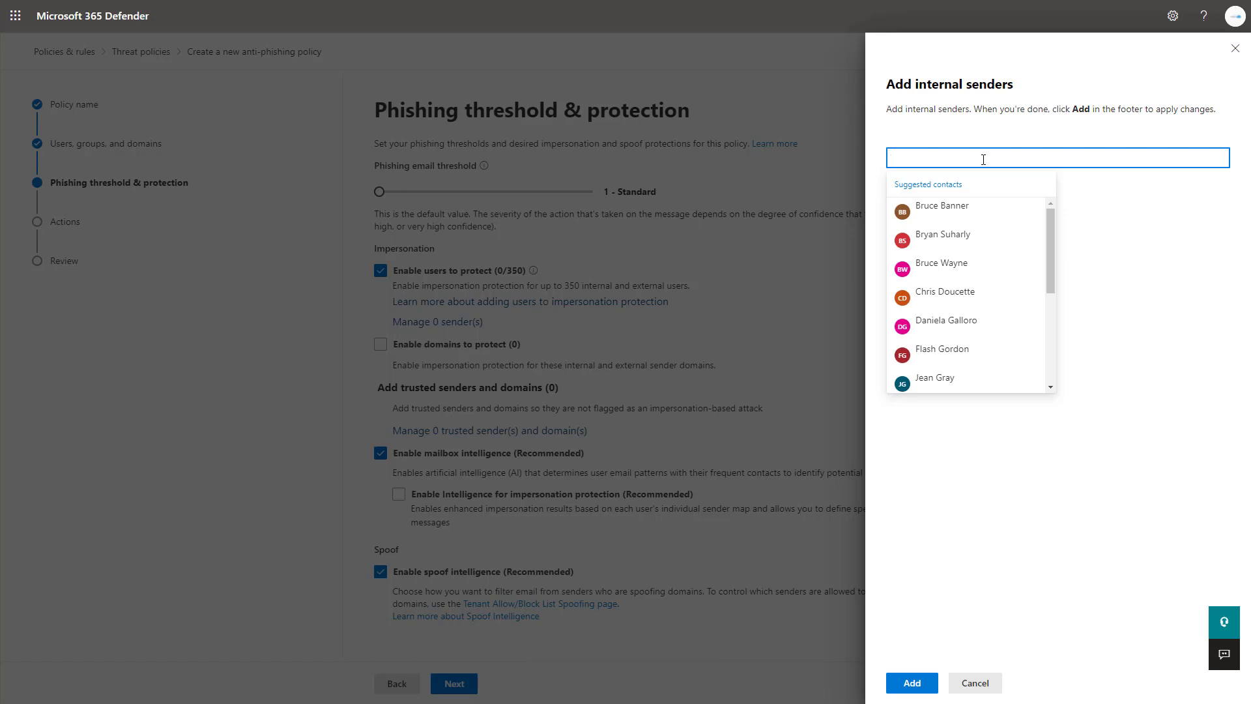
{"action": "type", "text": "msp"}
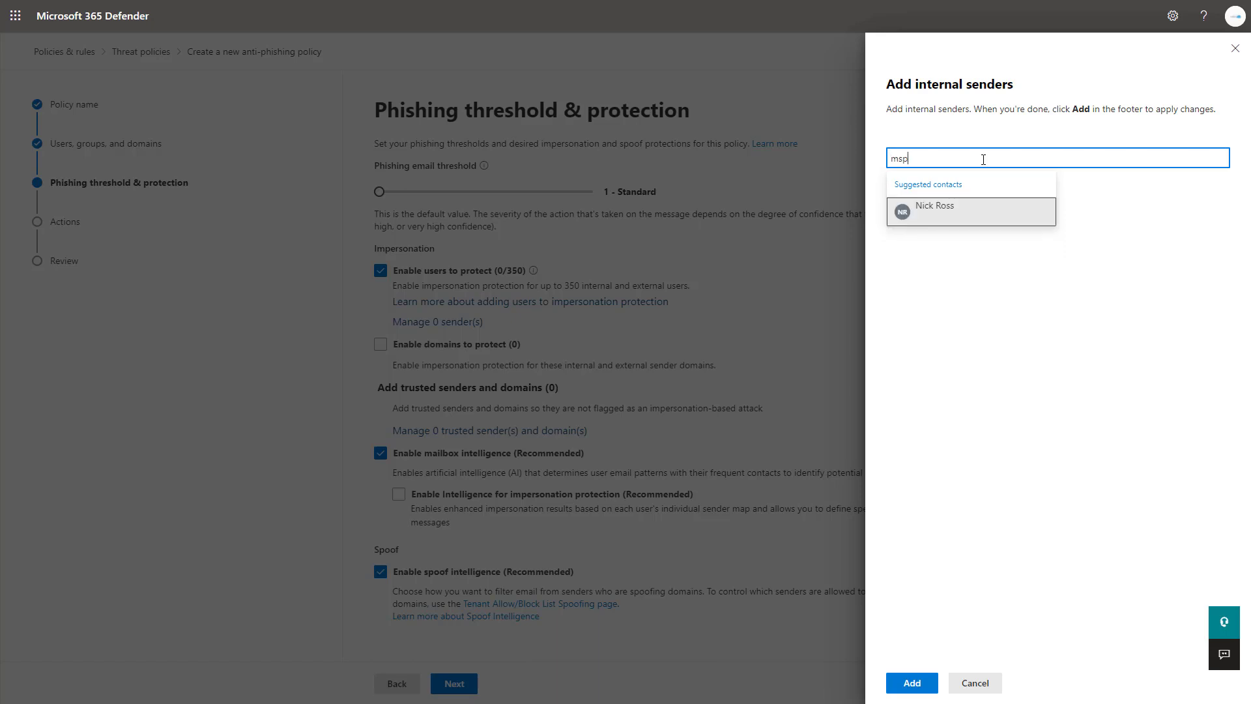
{"action": "left_click", "coordinate": [1009, 206]}
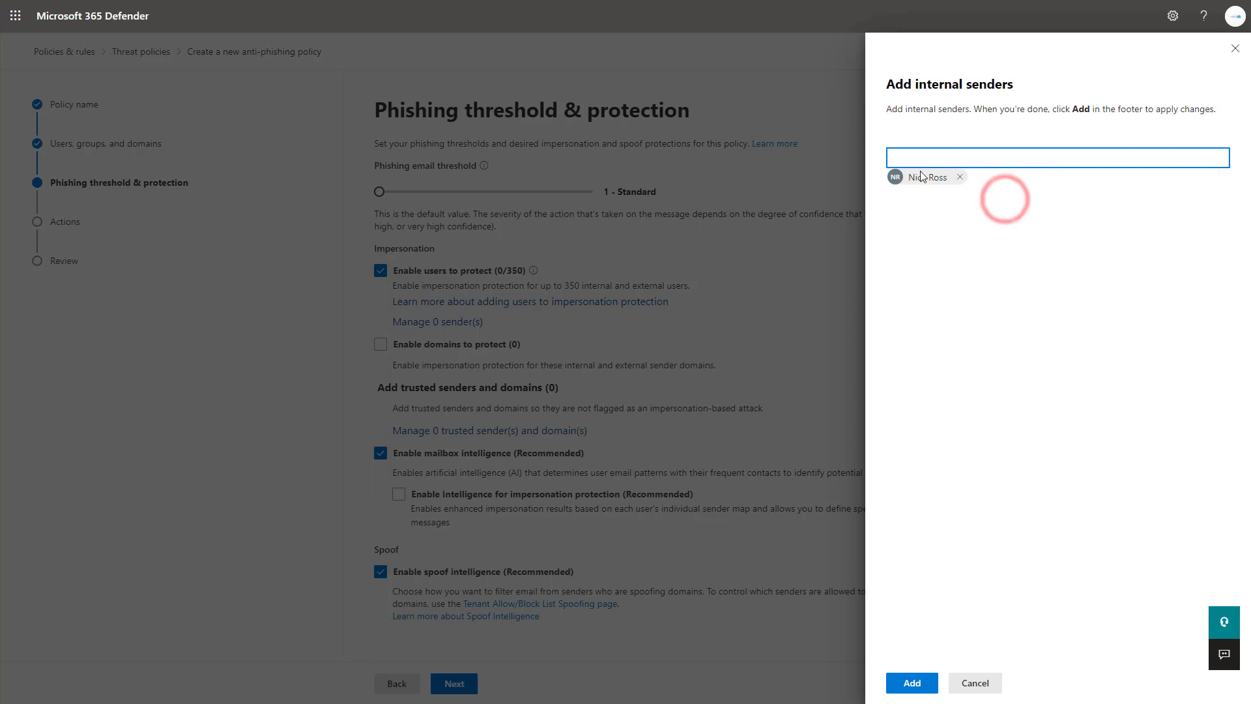
{"action": "left_click", "coordinate": [920, 691]}
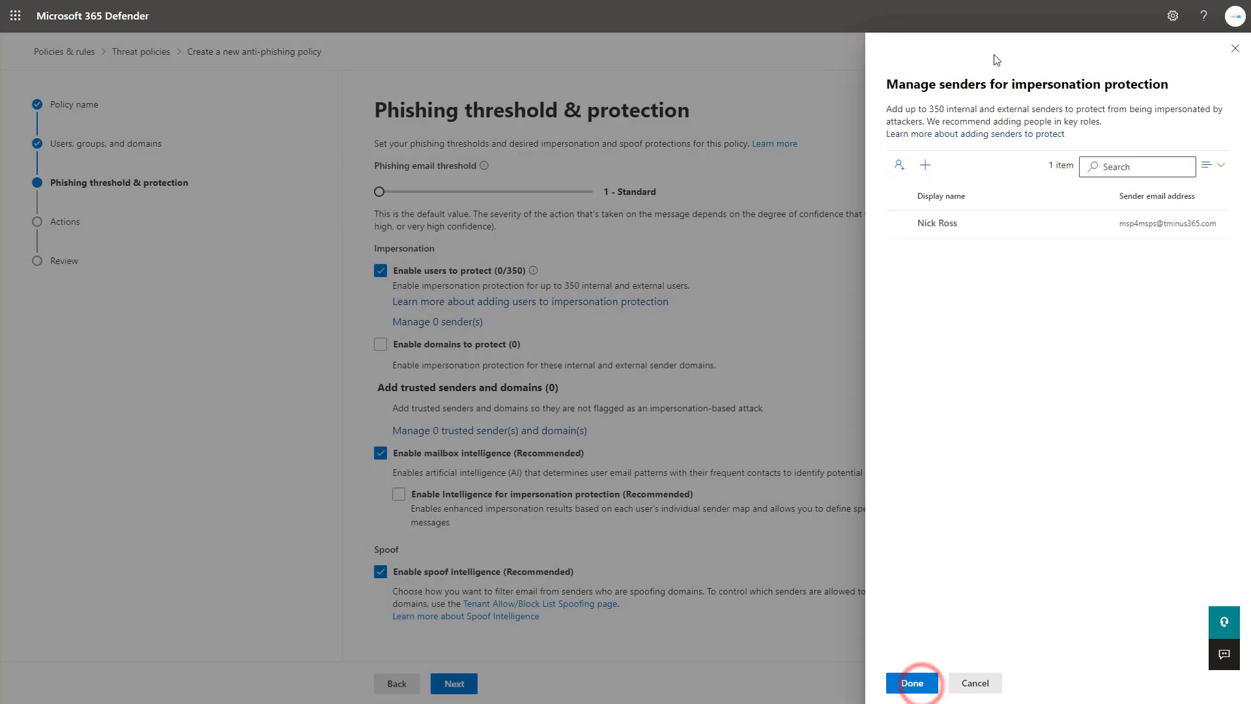
{"action": "left_click", "coordinate": [922, 682]}
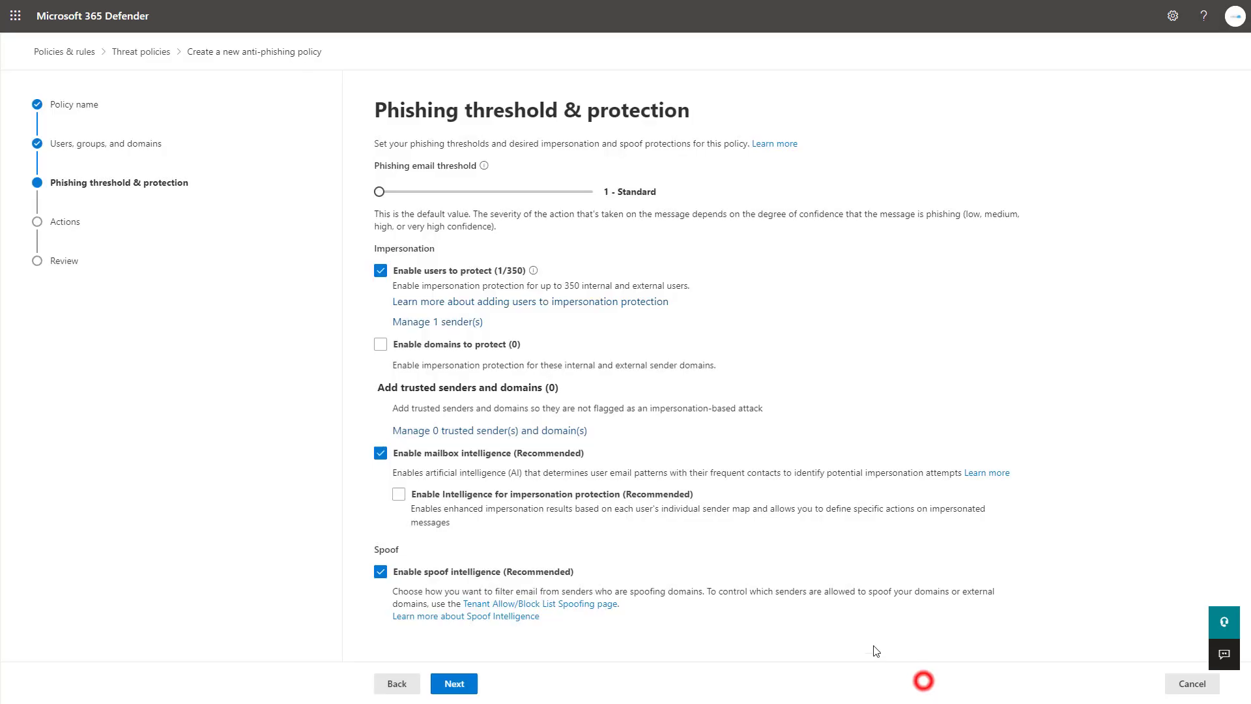
Enable domains to protect, including domains the organisation owns but not custom domains
{"action": "left_click", "coordinate": [425, 344]}
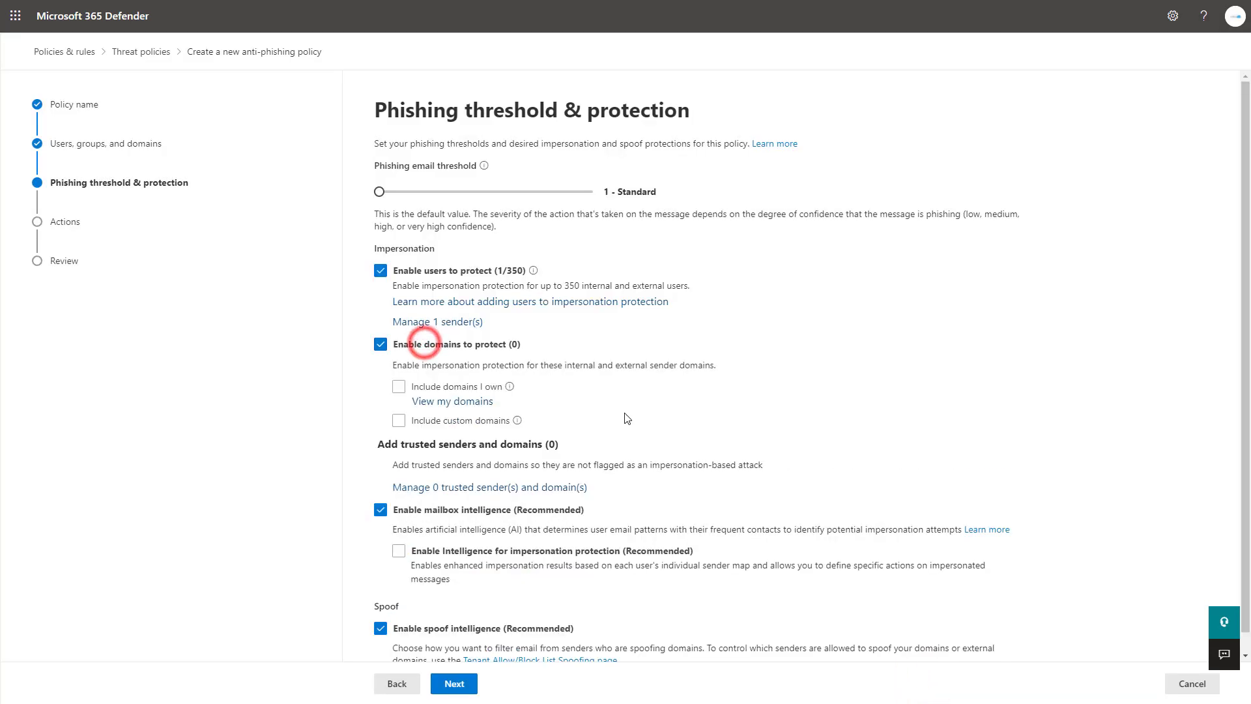
{"action": "left_click", "coordinate": [447, 387]}
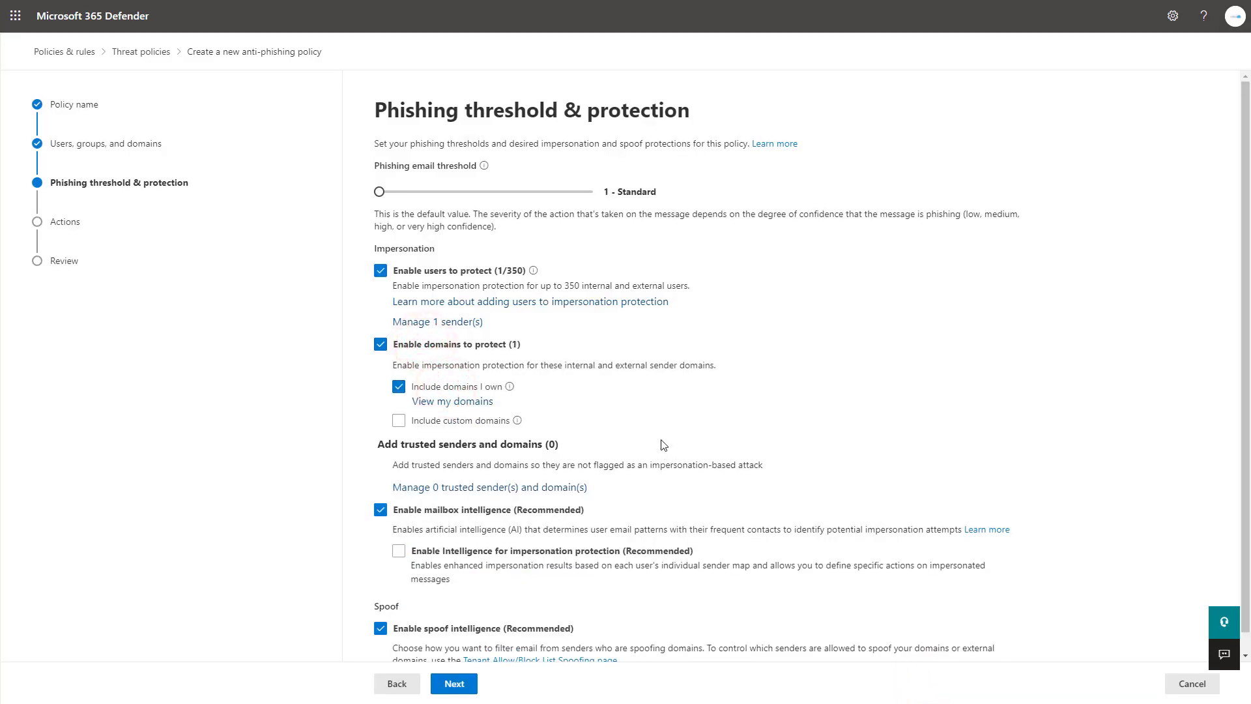
{"action": "scroll", "coordinate": [417, 422], "scroll_direction": "down", "scroll_amount": 1}
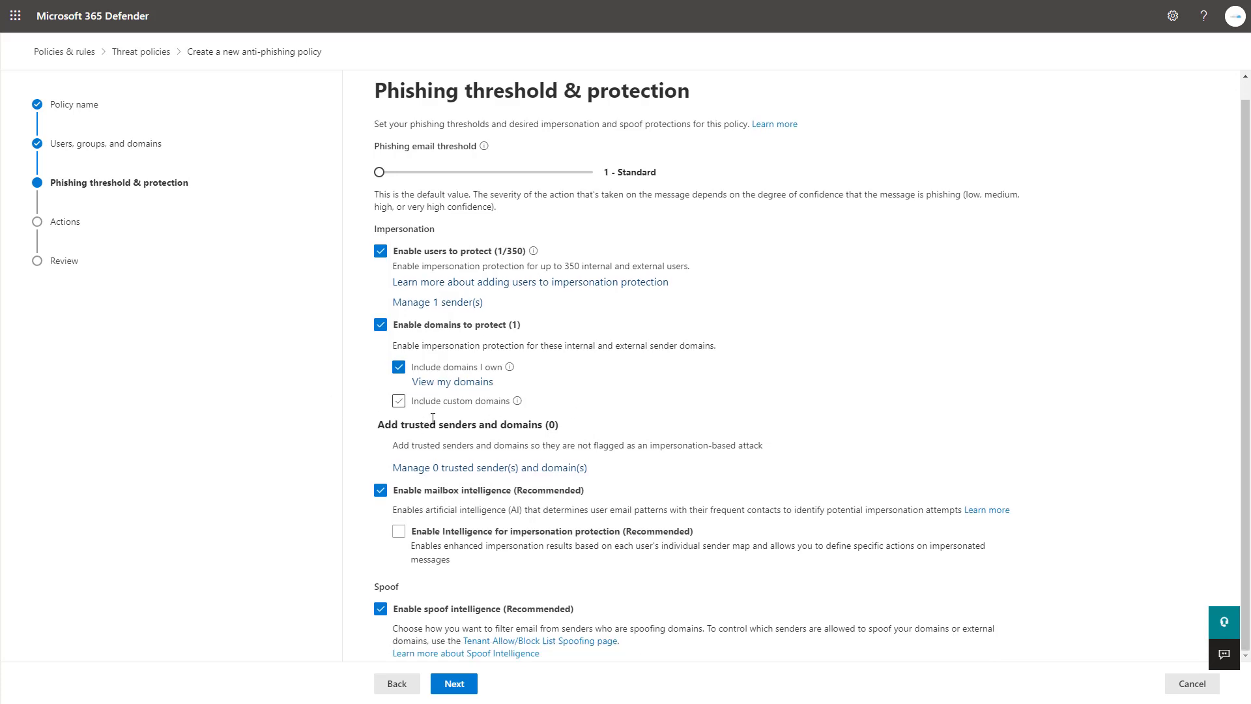
{"action": "left_click", "coordinate": [415, 408]}
Check 'Enable Intelligence for impersonation protection (Recommended)' and continue to the Actions step
{"action": "left_click", "coordinate": [516, 529]}
{"action": "left_click", "coordinate": [449, 686]}
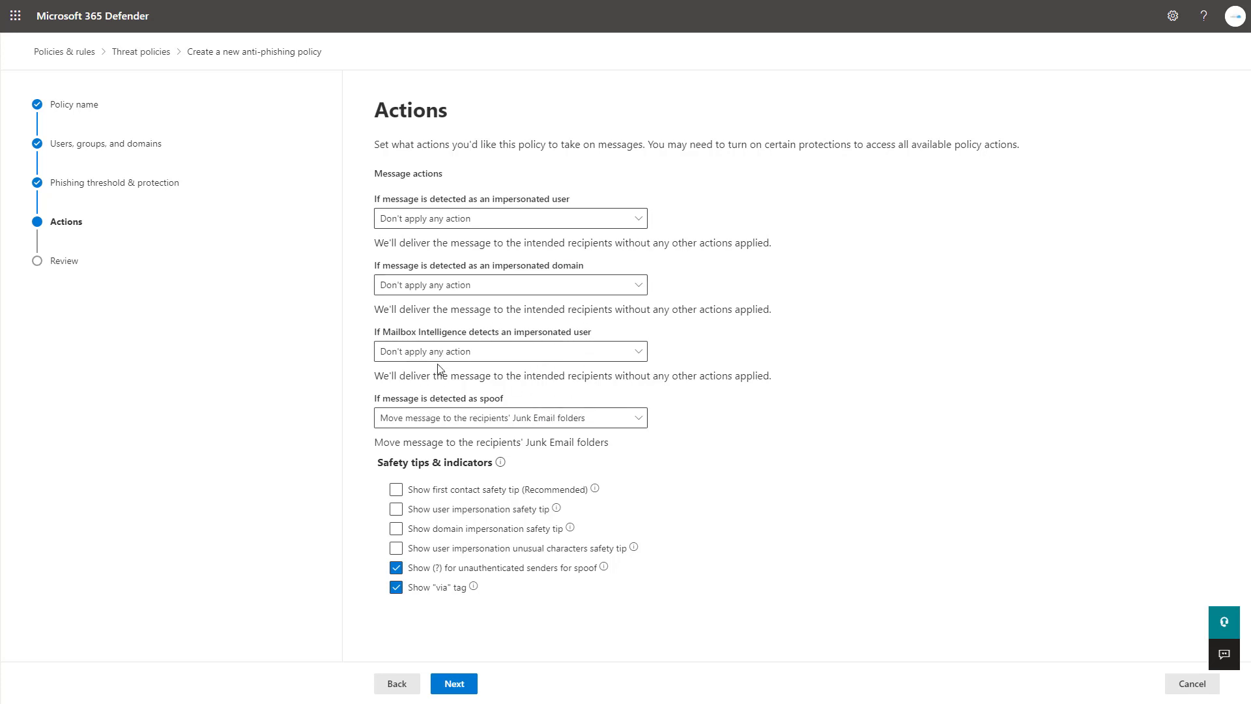
Set 'If message is detected as an impersonated user' to Quarantine the message
{"action": "left_click", "coordinate": [515, 219]}
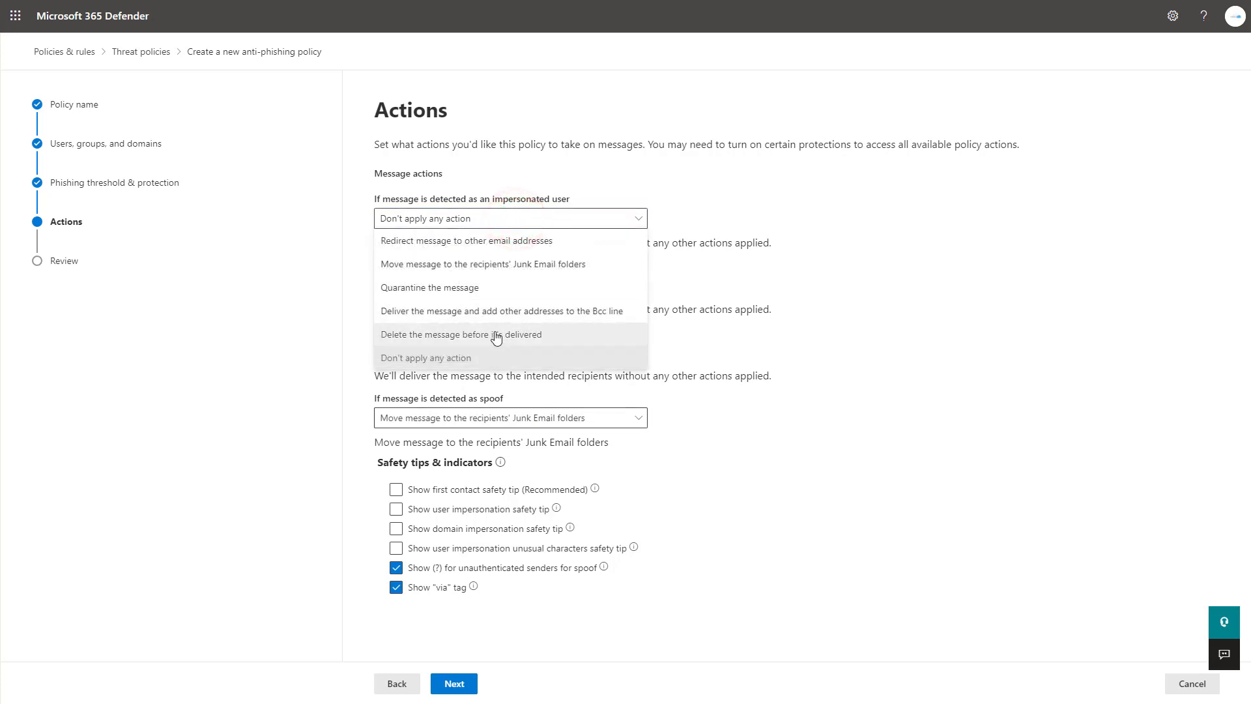
{"action": "left_click", "coordinate": [472, 288]}
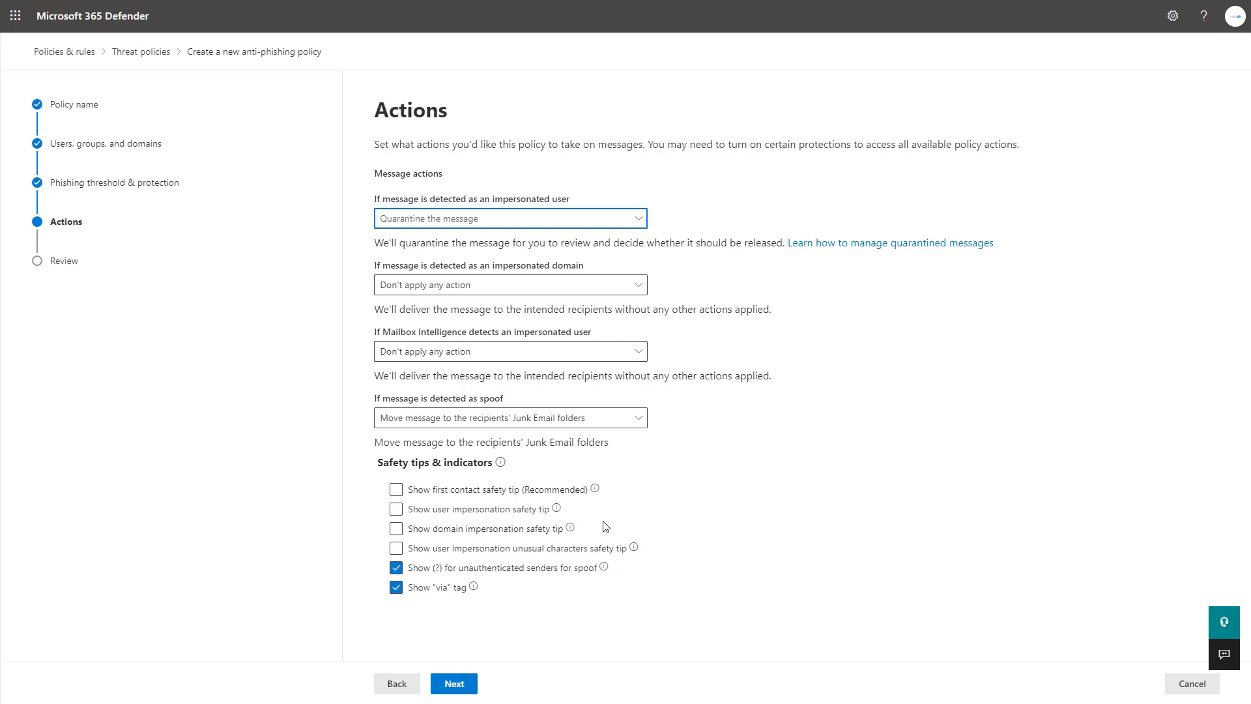
Turn on the first contact and user impersonation unusual characters safety tips, then continue to Review
{"action": "left_click", "coordinate": [436, 493]}
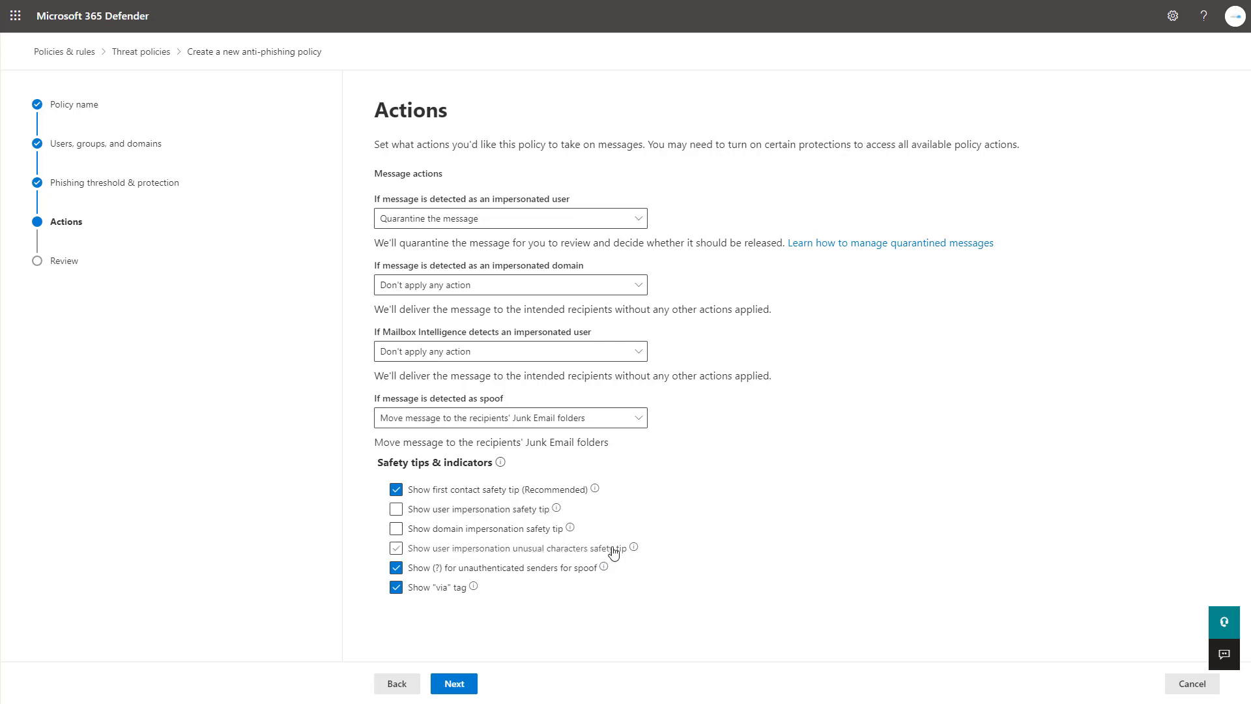
{"action": "mouse_move", "coordinate": [634, 549]}
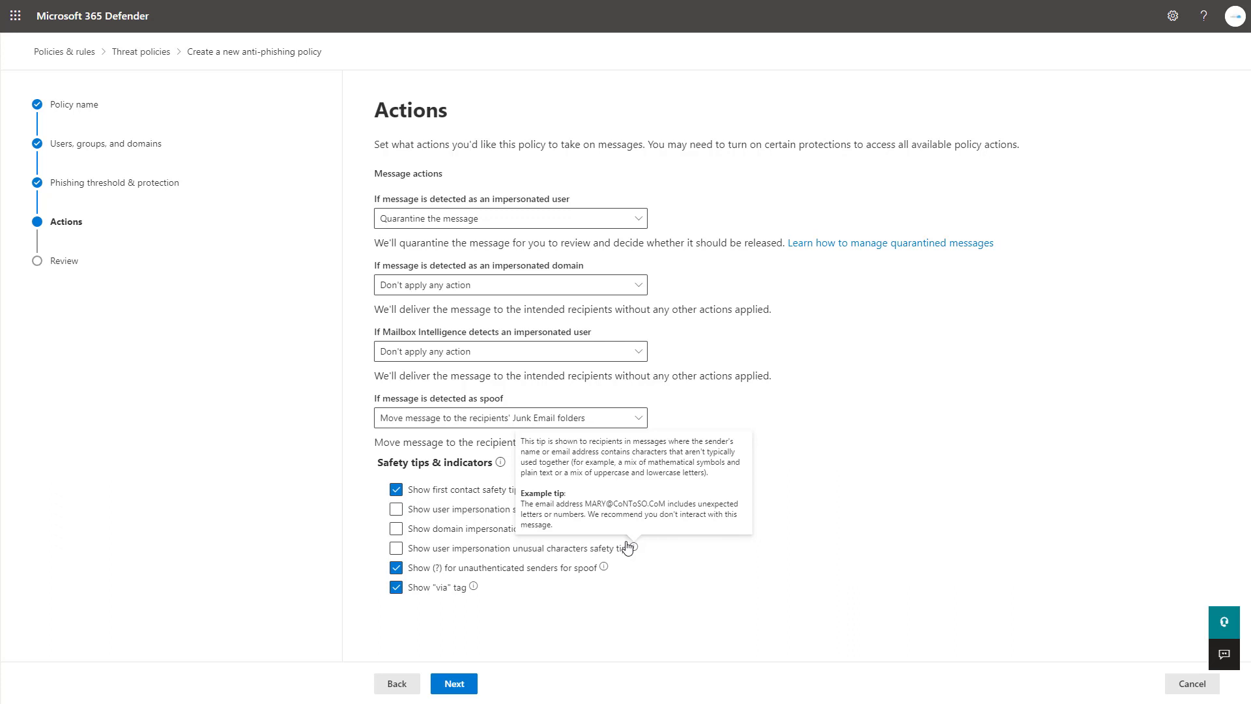
{"action": "left_click", "coordinate": [538, 548]}
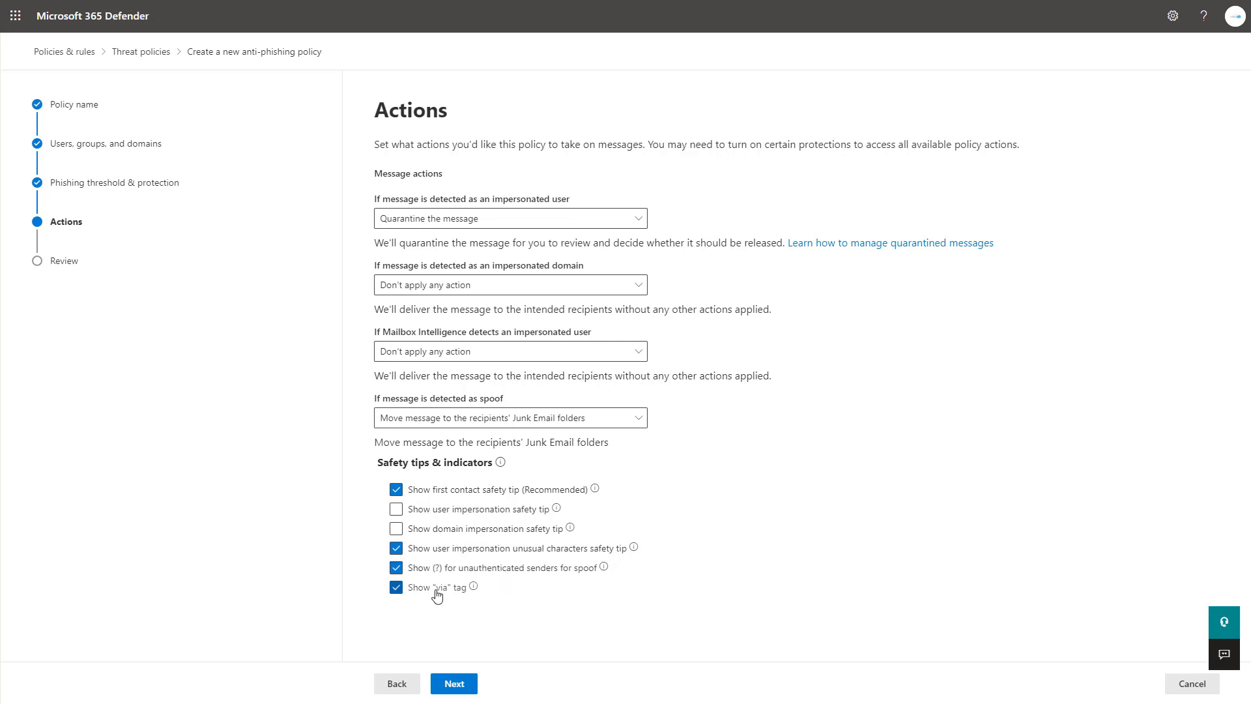
{"action": "mouse_move", "coordinate": [475, 588]}
{"action": "left_click", "coordinate": [455, 690]}
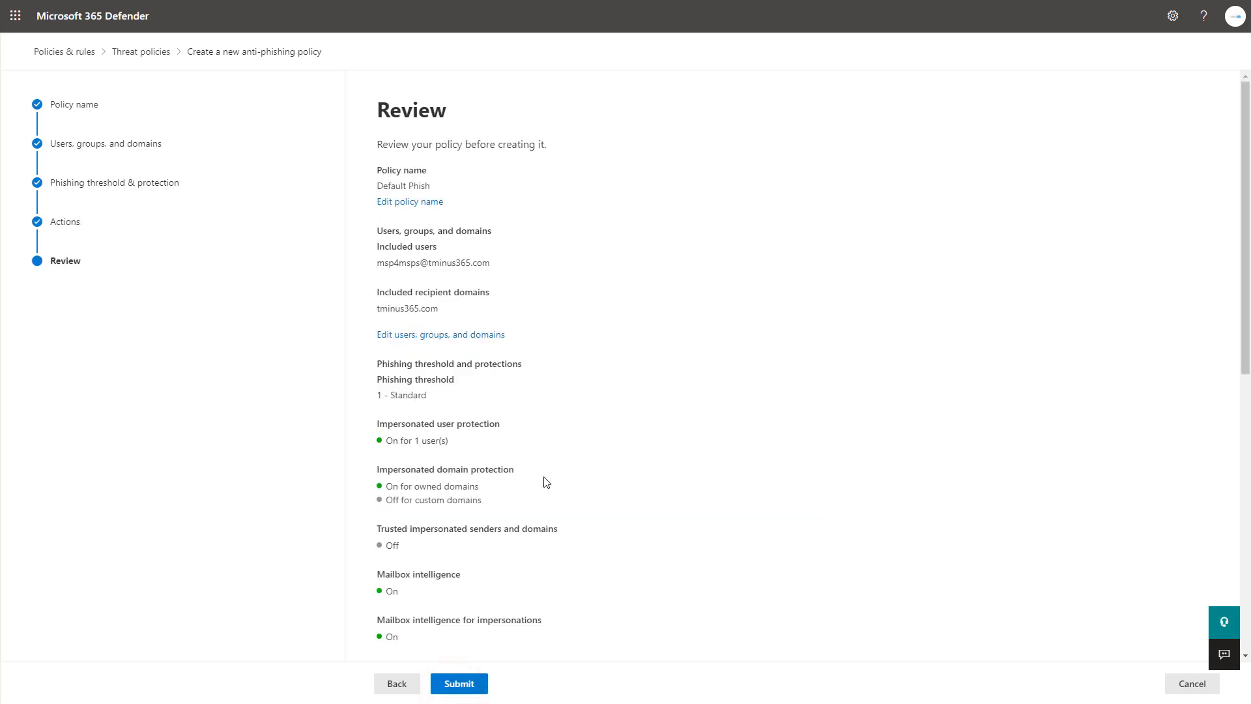
Review the Default Phish policy settings and submit them to create the policy
{"action": "scroll", "coordinate": [543, 485], "scroll_direction": "down", "scroll_amount": 8}
{"action": "scroll", "coordinate": [545, 488], "scroll_direction": "down", "scroll_amount": 1}
{"action": "scroll", "coordinate": [544, 489], "scroll_direction": "up", "scroll_amount": 10}
{"action": "left_click", "coordinate": [459, 684]}
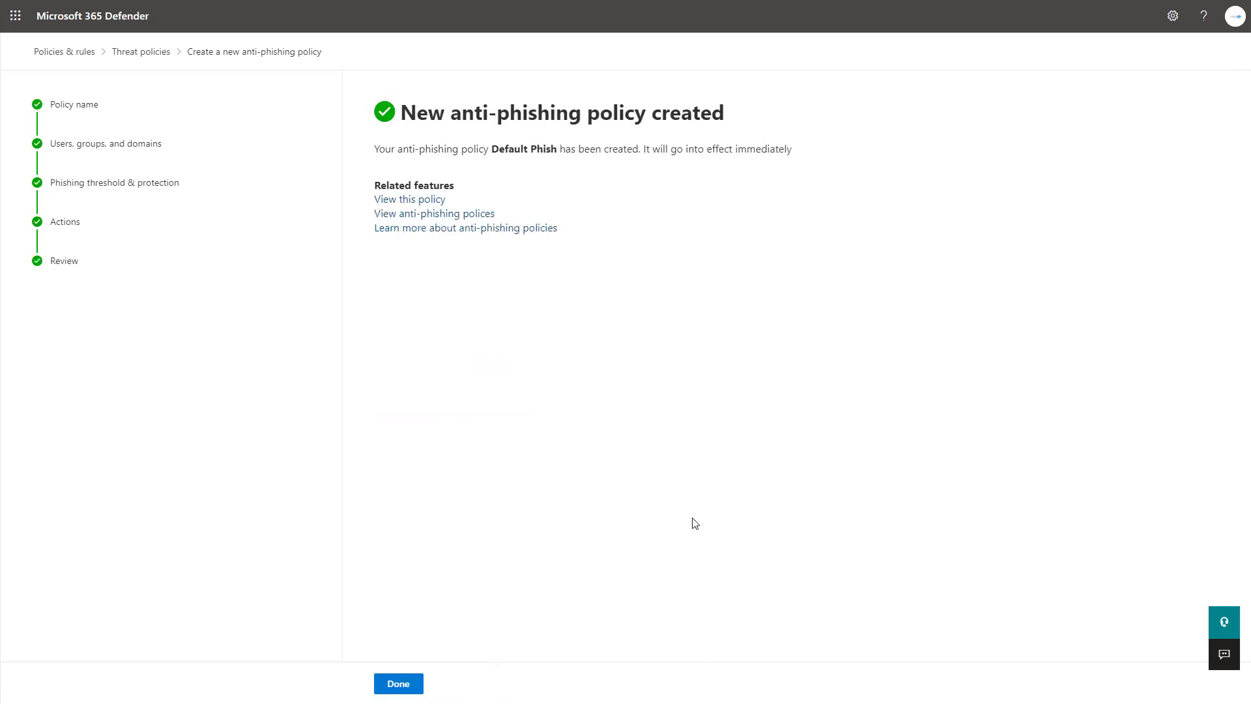
{"action": "left_click", "coordinate": [383, 683]}
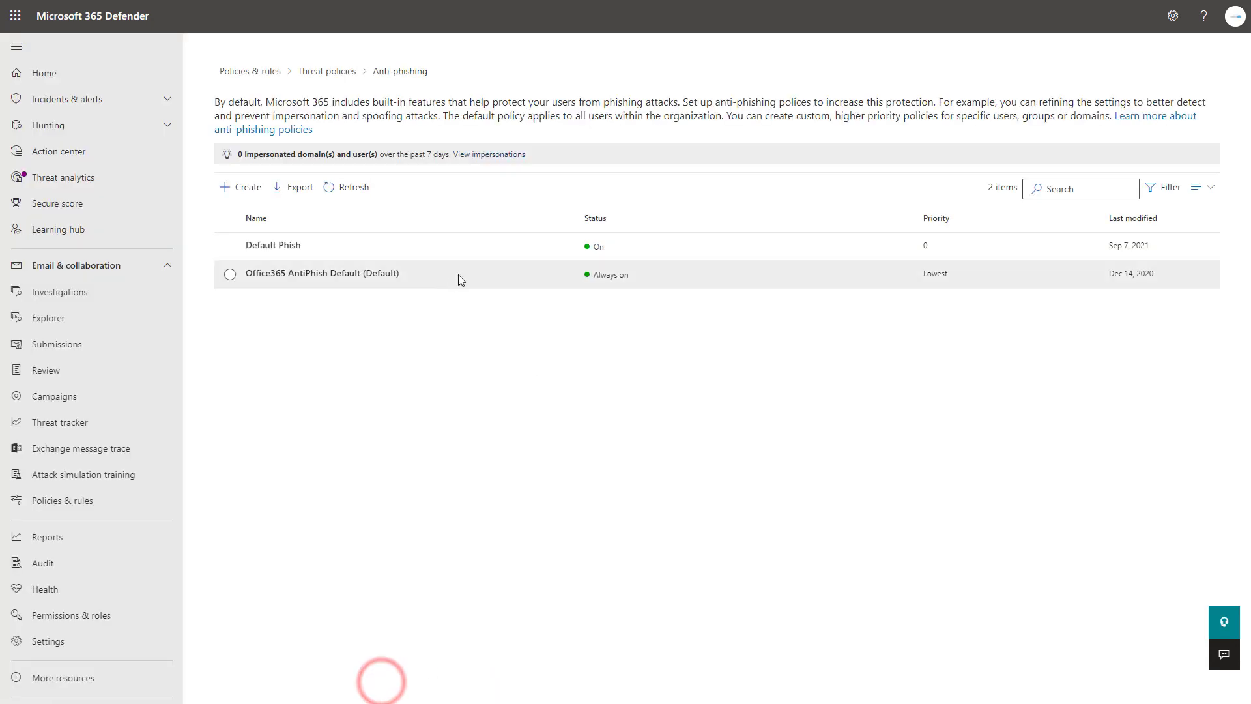